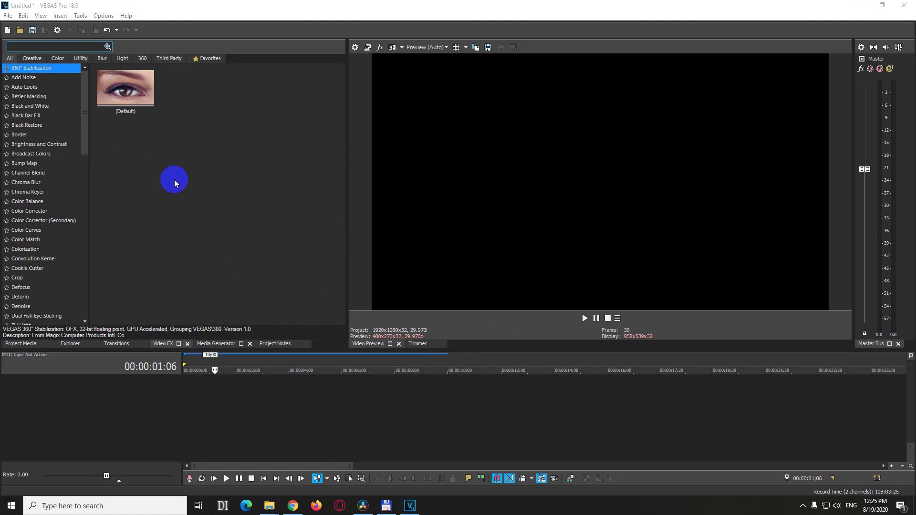
# Check the Insert menu, then place the playhead at 00:00:02:14 on the empty timeline.
pyautogui.click(60, 16)
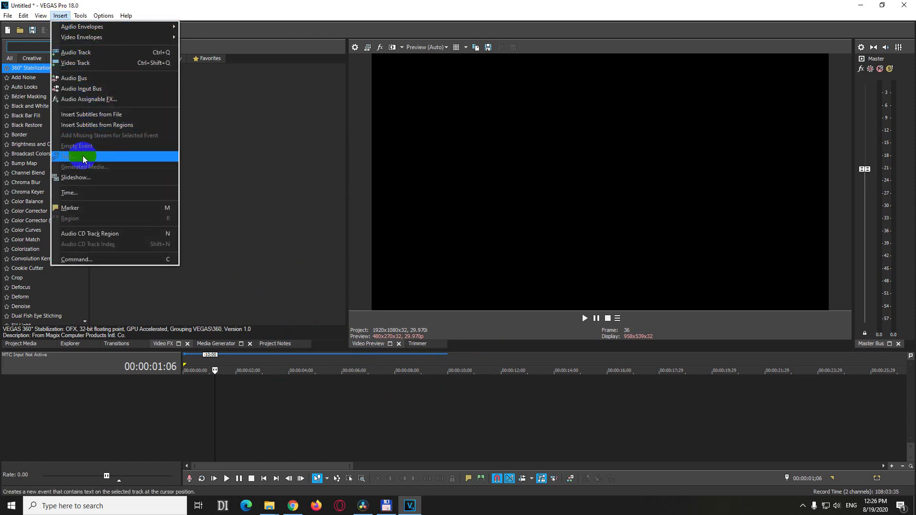
pyautogui.click(248, 407)
# Add a video track with a Sample Text title event and move the generator window higher.
pyautogui.rightClick(265, 415)
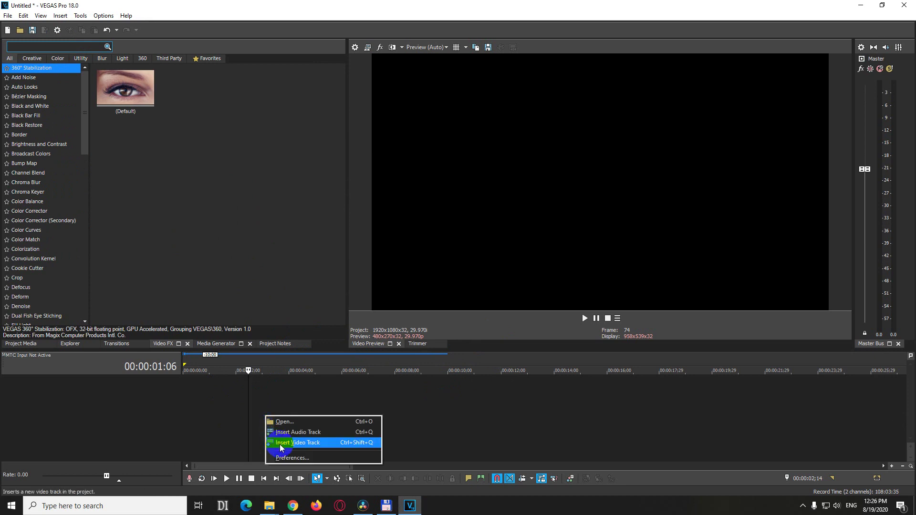
pyautogui.click(298, 442)
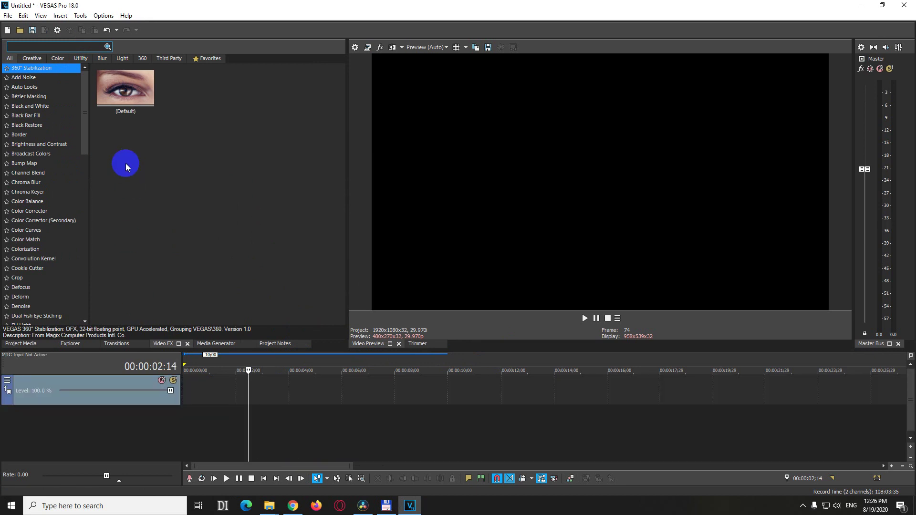
pyautogui.click(60, 16)
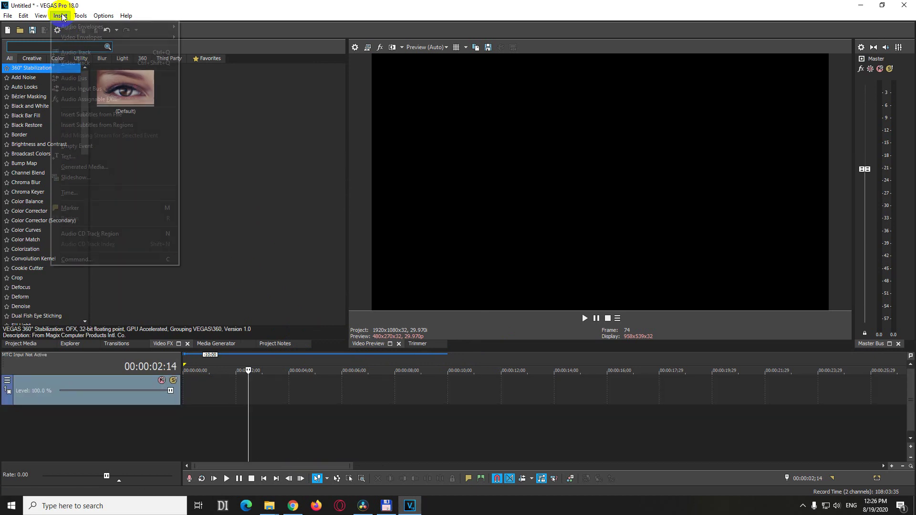
pyautogui.click(85, 155)
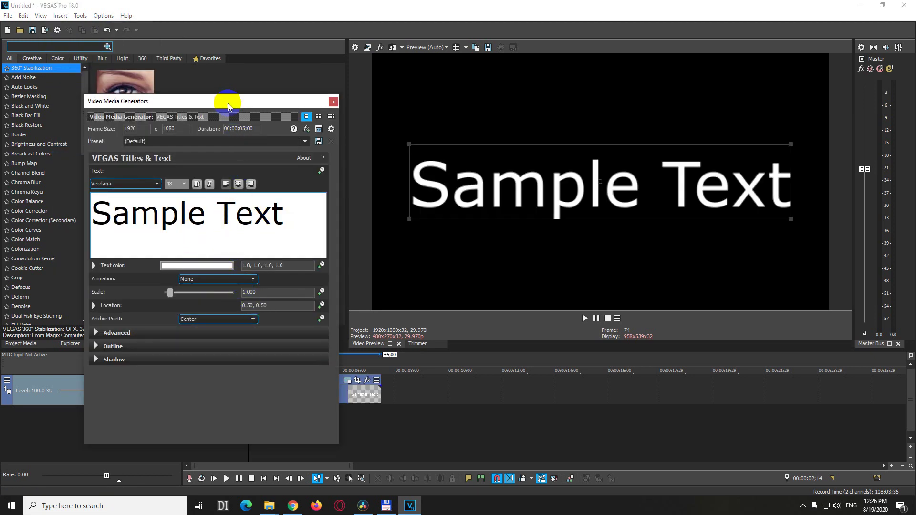
pyautogui.moveTo(229, 97); pyautogui.dragTo(233, 58)
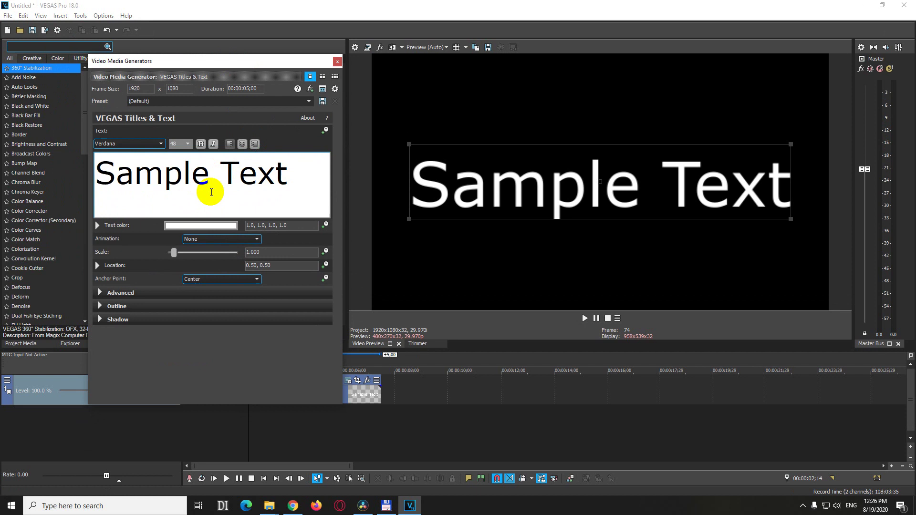
pyautogui.click(9, 505)
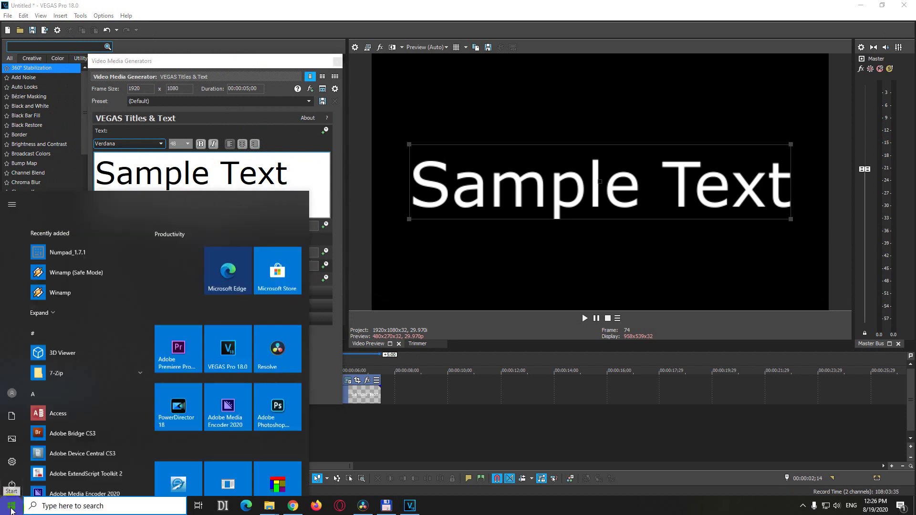
# Search the Start menu for 'charac' and launch Character Map.
pyautogui.write('chara')
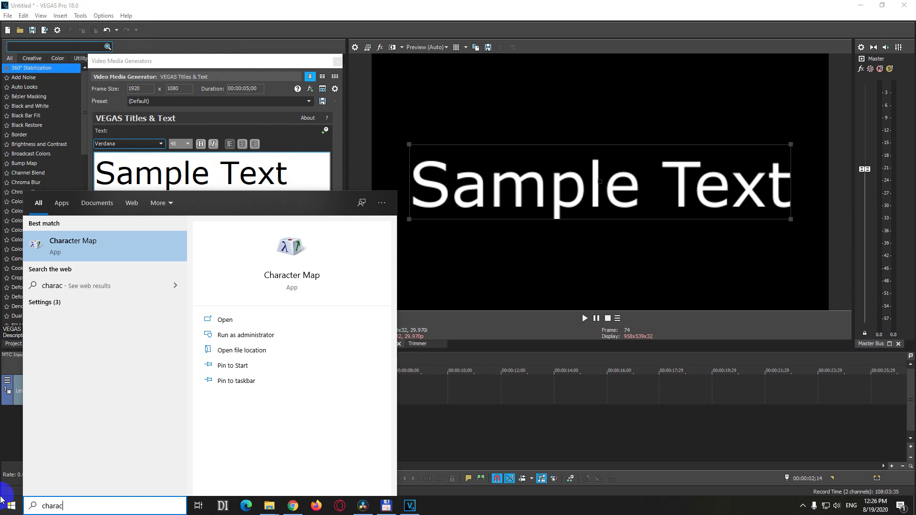
pyautogui.write('c')
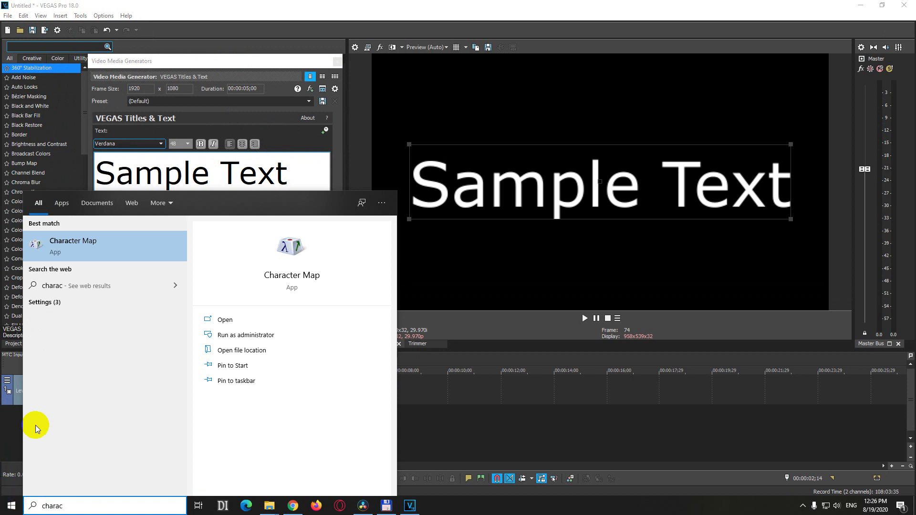
pyautogui.click(80, 250)
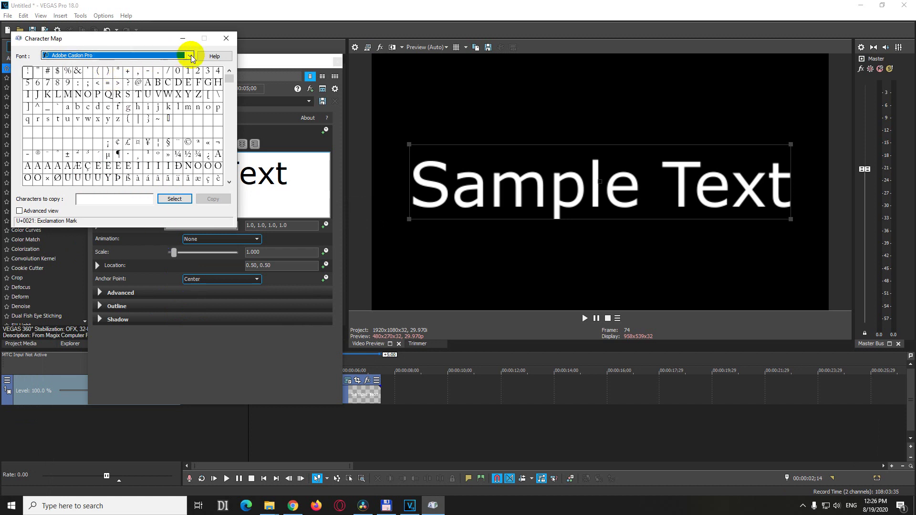
# Switch Character Map to Wingdings and browse its arrow glyphs.
pyautogui.click(190, 57)
pyautogui.moveTo(190, 69); pyautogui.dragTo(193, 241)
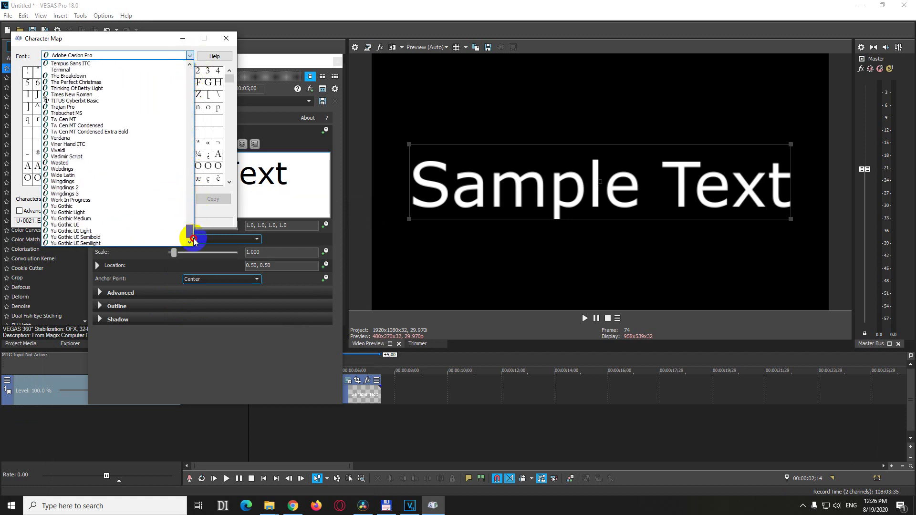
pyautogui.click(83, 182)
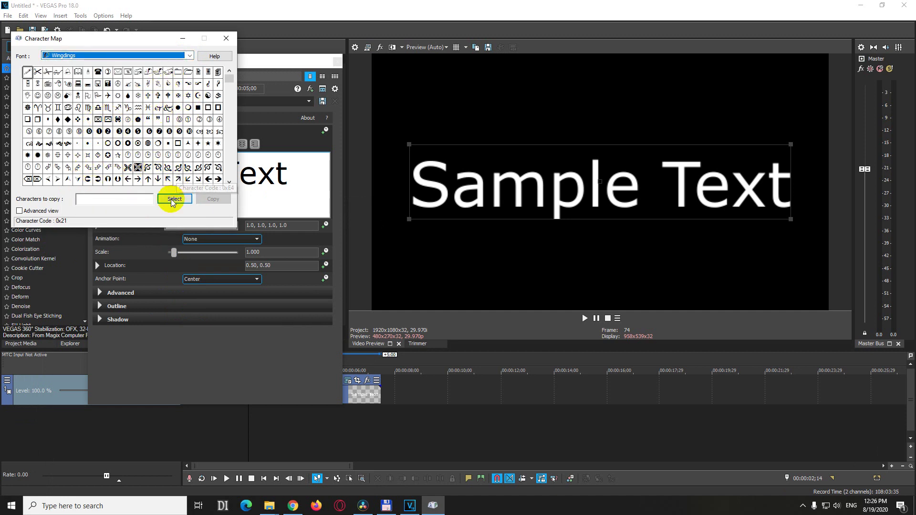
pyautogui.click(148, 181)
pyautogui.click(188, 180)
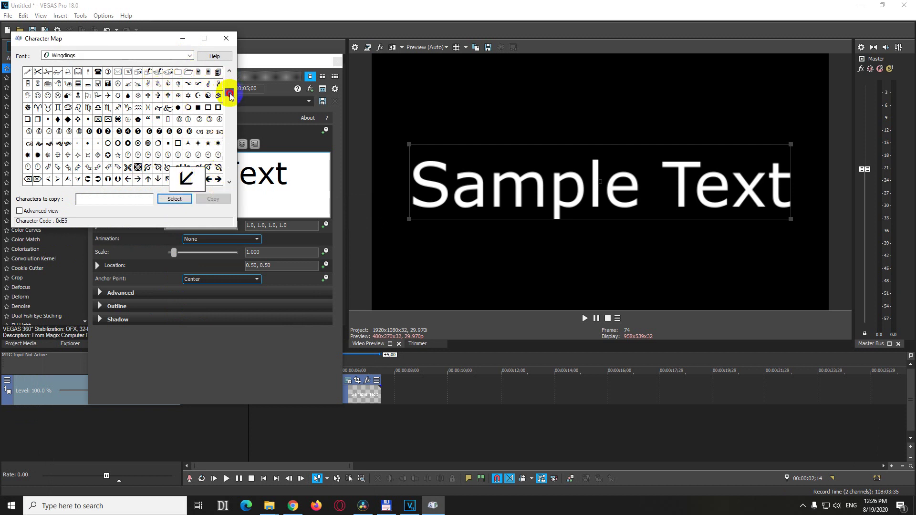
pyautogui.scroll(-1, 227, 103)
pyautogui.click(230, 119)
pyautogui.click(230, 147)
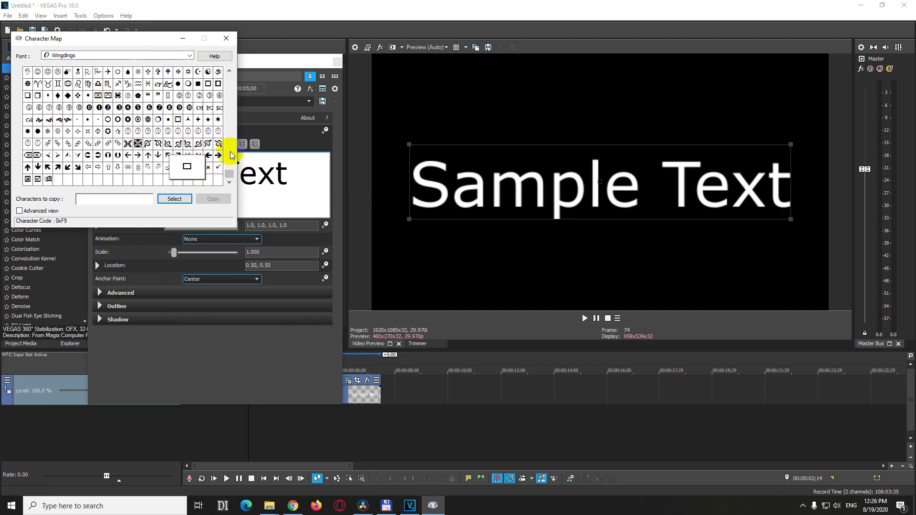
# Switch the font to Wingdings 3 and copy the thick right-pointing arrow (0xE2).
pyautogui.click(116, 56)
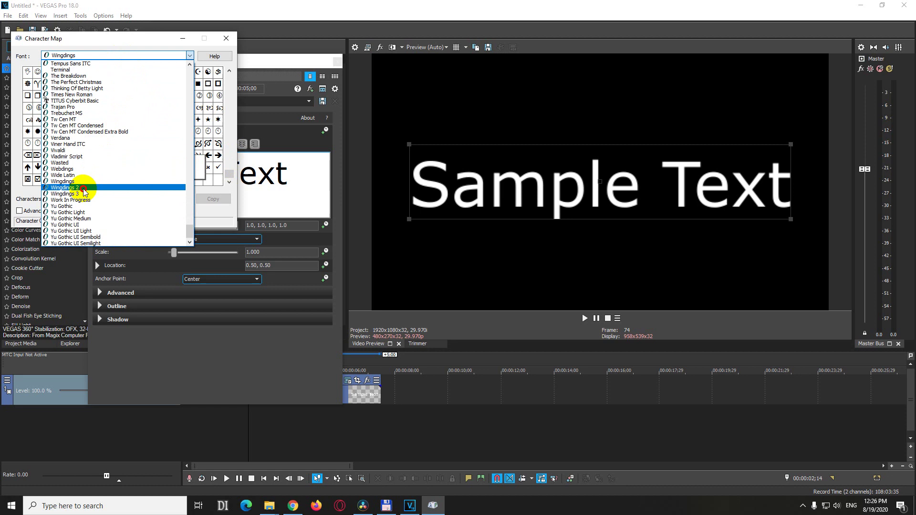
pyautogui.click(84, 189)
pyautogui.click(166, 57)
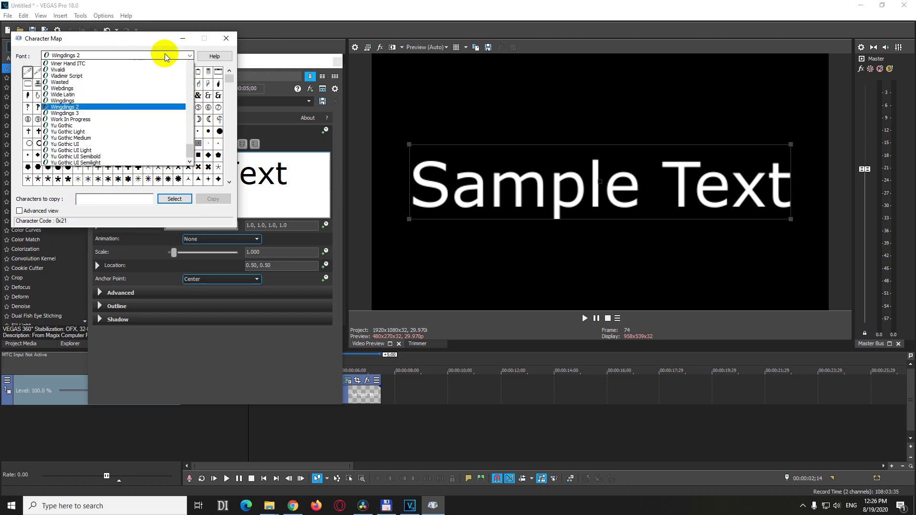
pyautogui.click(93, 185)
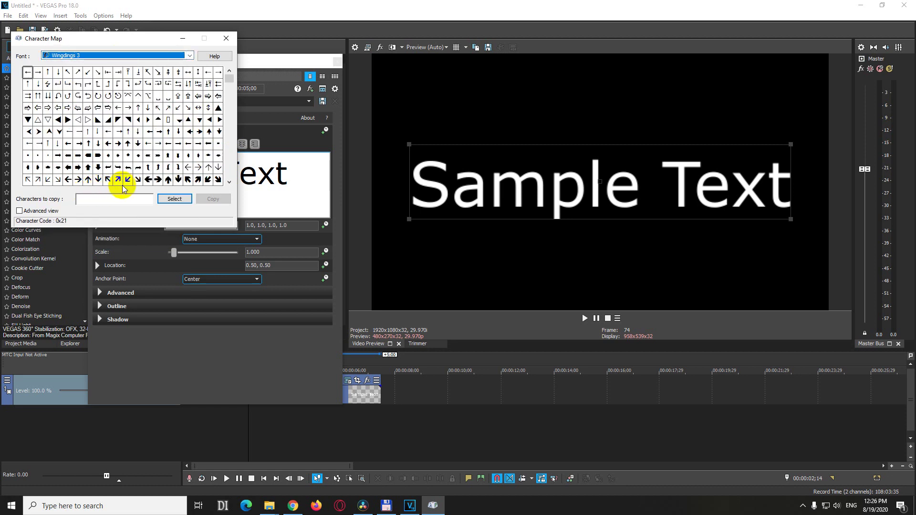
pyautogui.click(159, 182)
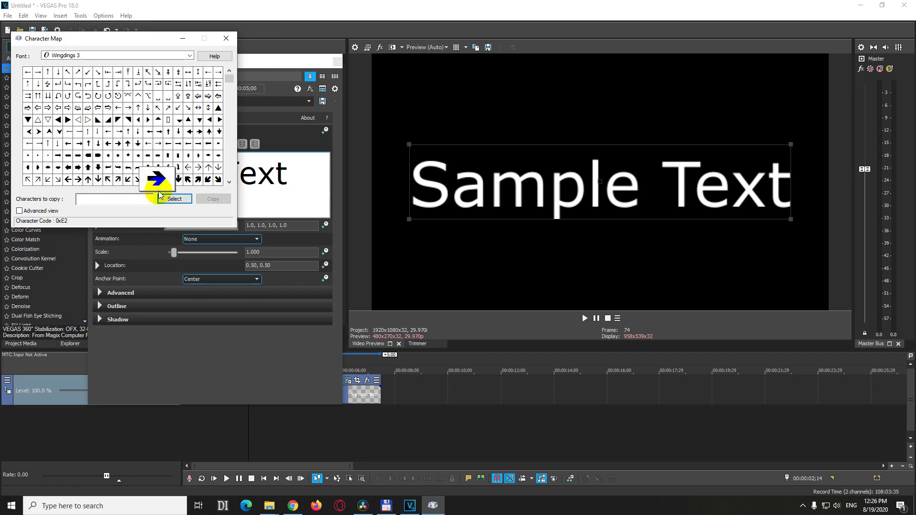
pyautogui.doubleClick(159, 182)
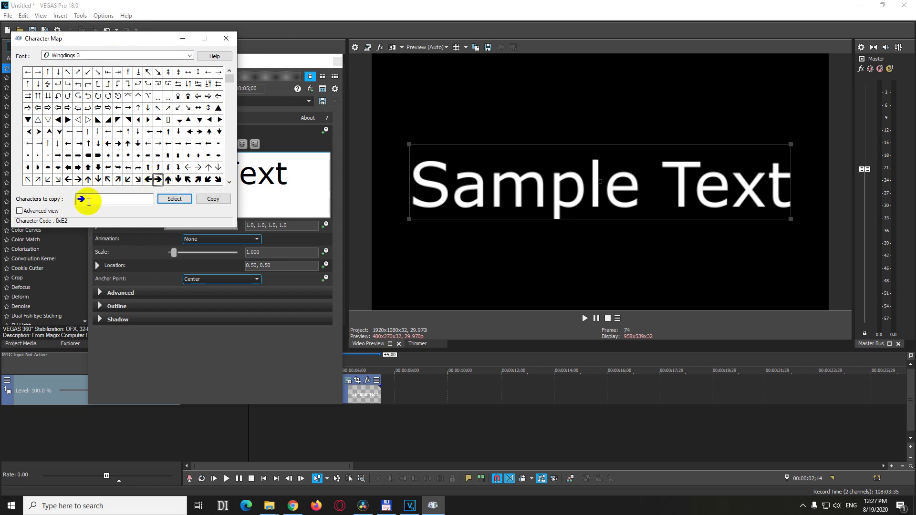
pyautogui.click(214, 198)
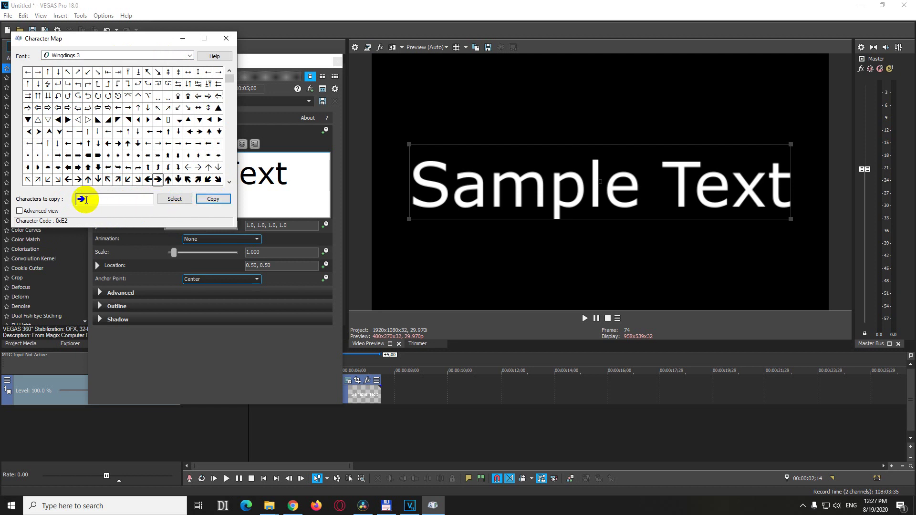
# Paste the arrow over 'Sample Text' and scale it up to 9.896 in the preview.
pyautogui.click(257, 57)
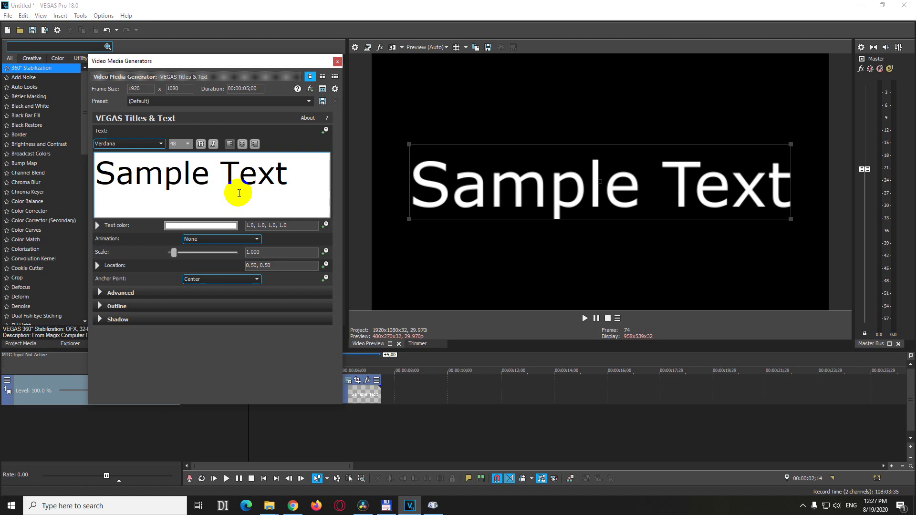
pyautogui.click(302, 183)
pyautogui.moveTo(302, 182); pyautogui.dragTo(112, 173)
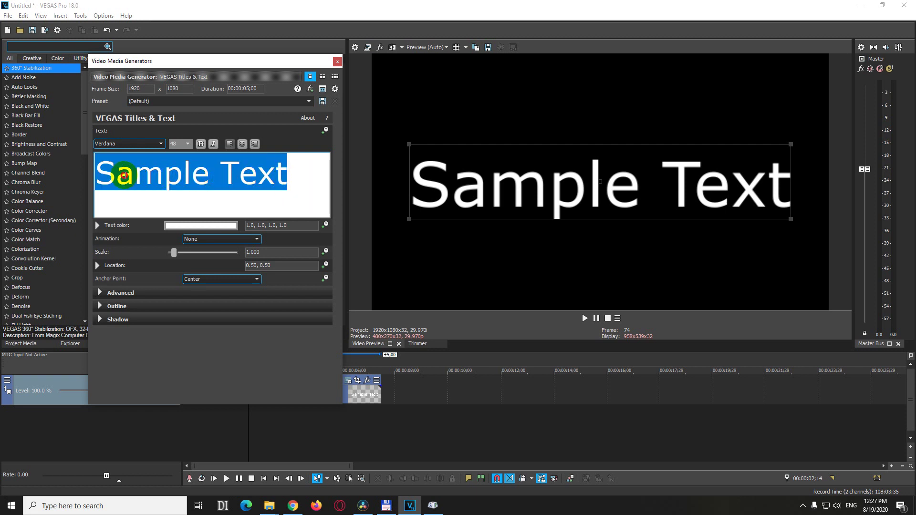
pyautogui.rightClick(181, 179)
pyautogui.click(200, 201)
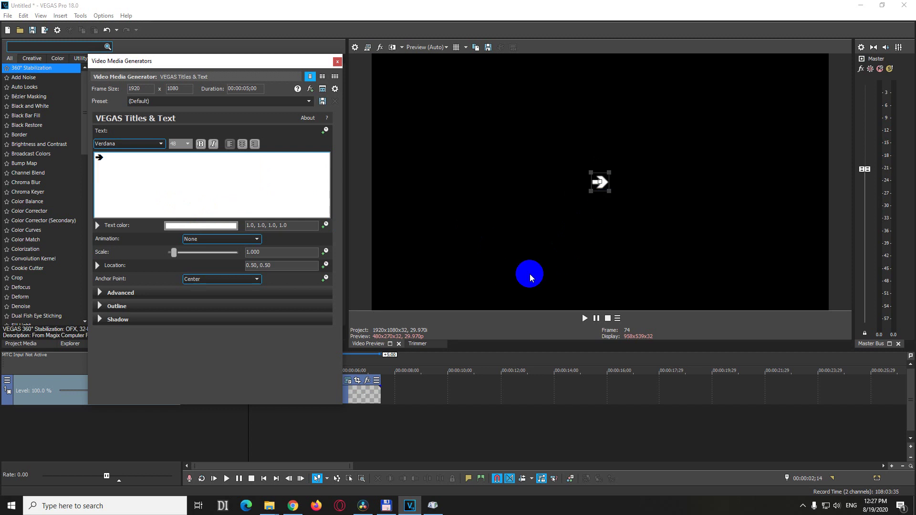
pyautogui.moveTo(614, 188); pyautogui.dragTo(697, 268)
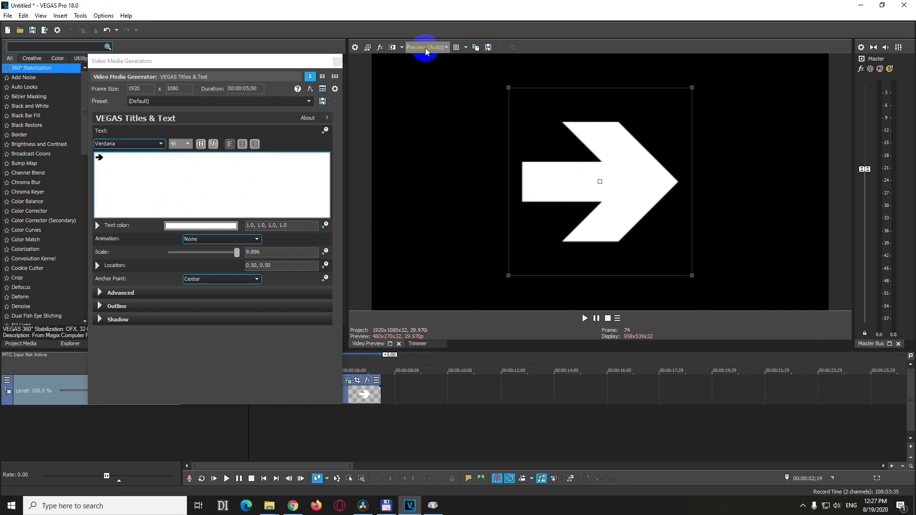
pyautogui.click(447, 47)
# Set the preview quality to Preview > Full and close the Video Media Generators window.
pyautogui.moveTo(429, 67)
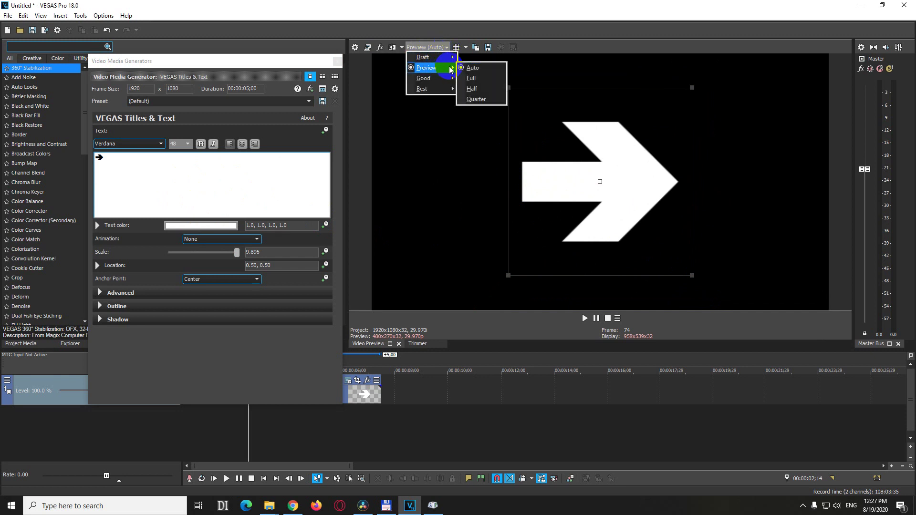
pyautogui.click(487, 83)
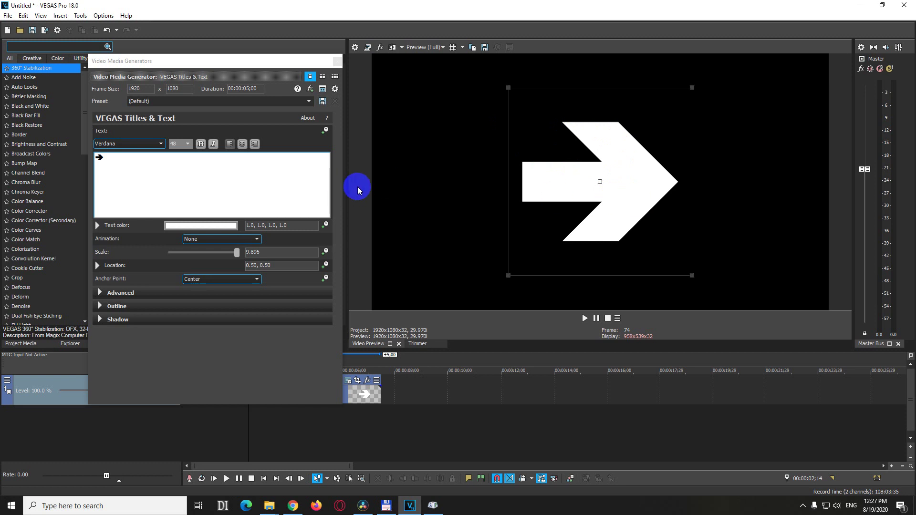
pyautogui.click(337, 62)
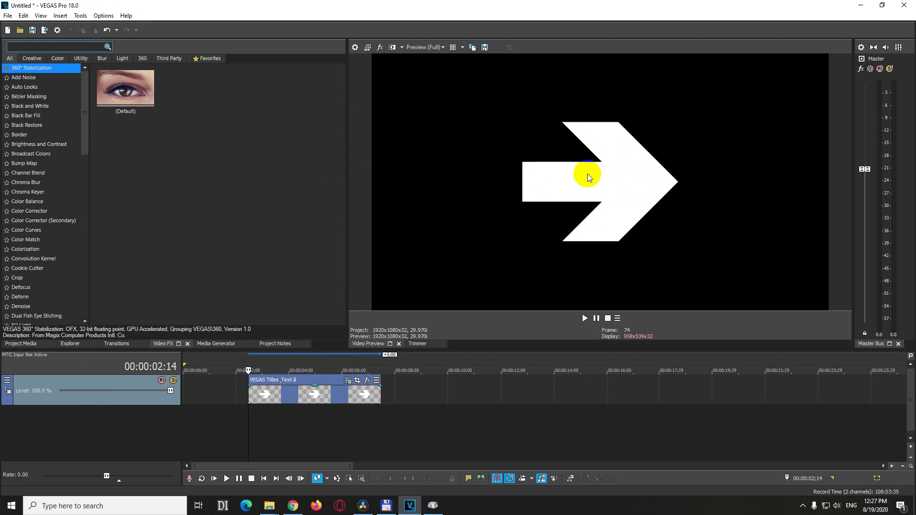
pyautogui.click(356, 381)
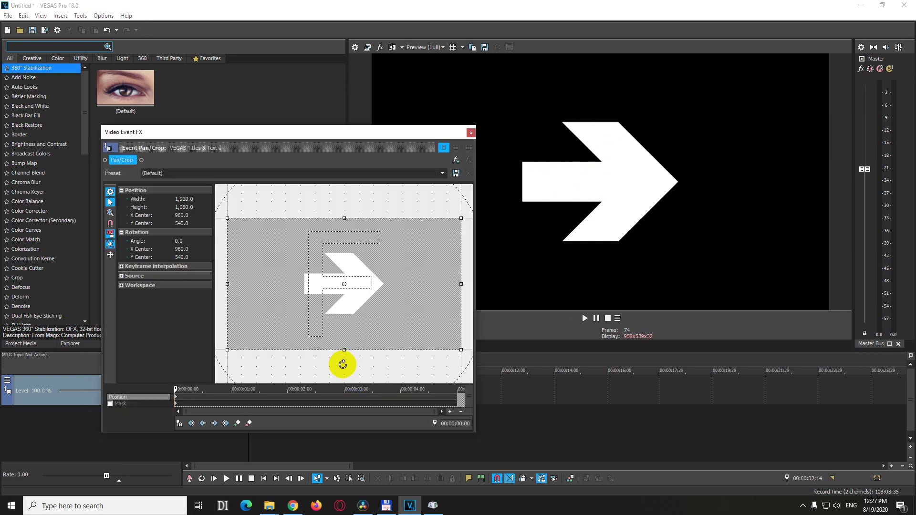
pyautogui.scroll(-4, 354, 299)
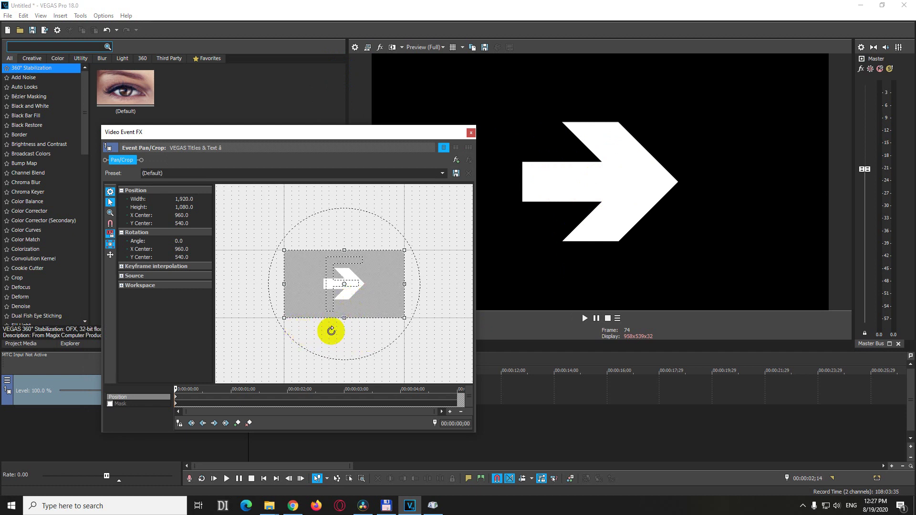
pyautogui.moveTo(334, 342); pyautogui.dragTo(361, 319)
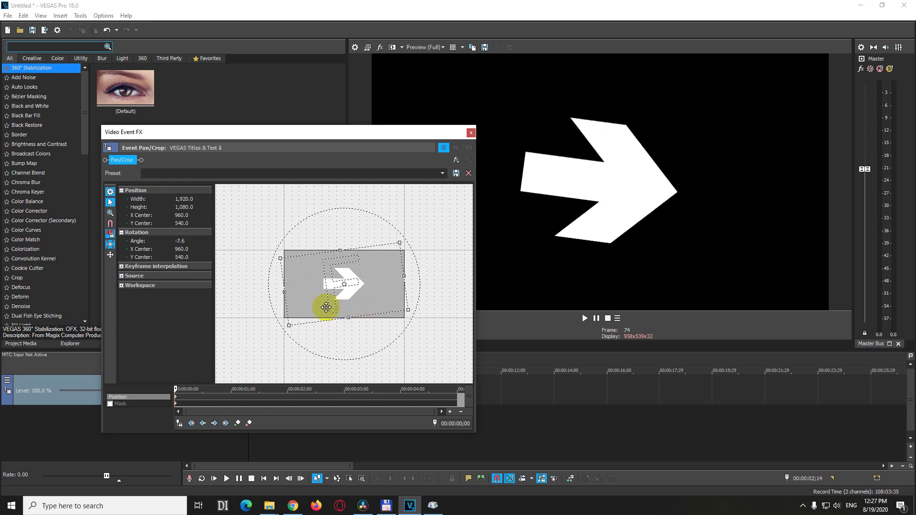
pyautogui.hotkey('ctrl', 'z')
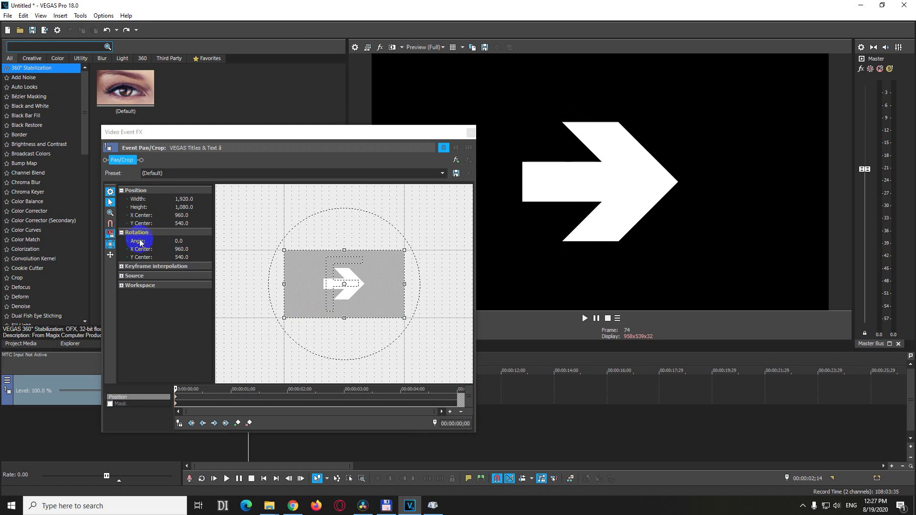
pyautogui.click(191, 242)
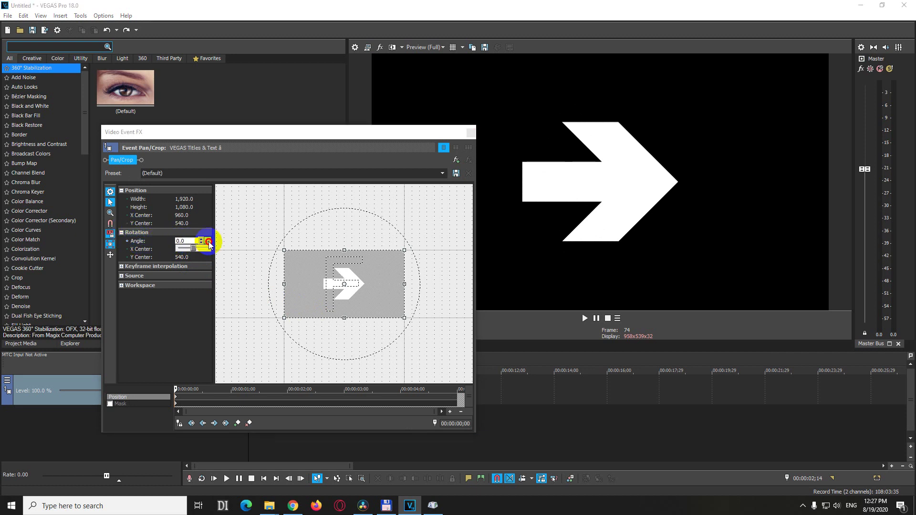
pyautogui.moveTo(194, 248); pyautogui.dragTo(187, 251)
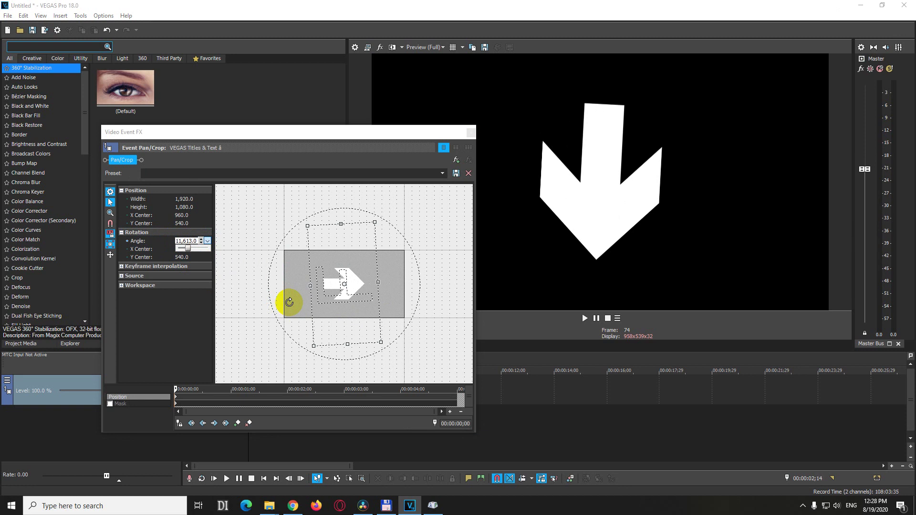
pyautogui.click(256, 228)
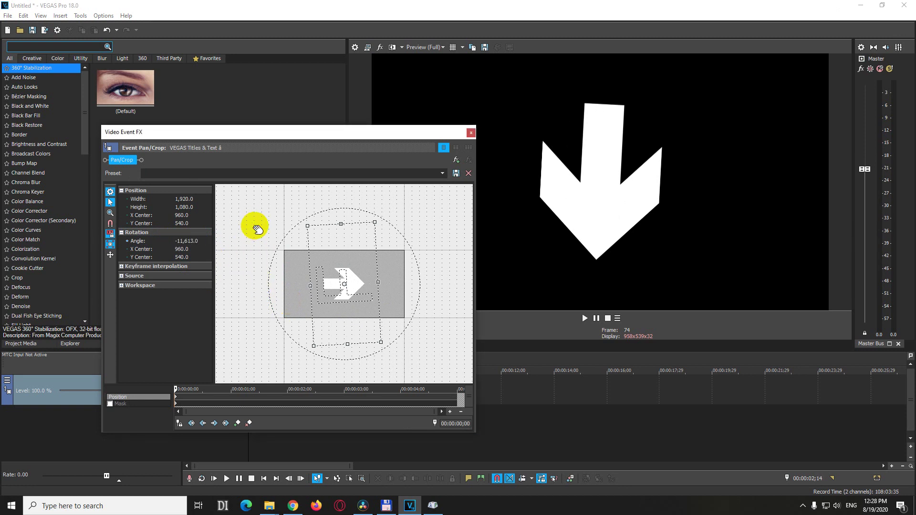
pyautogui.hotkey('ctrl', 'z')
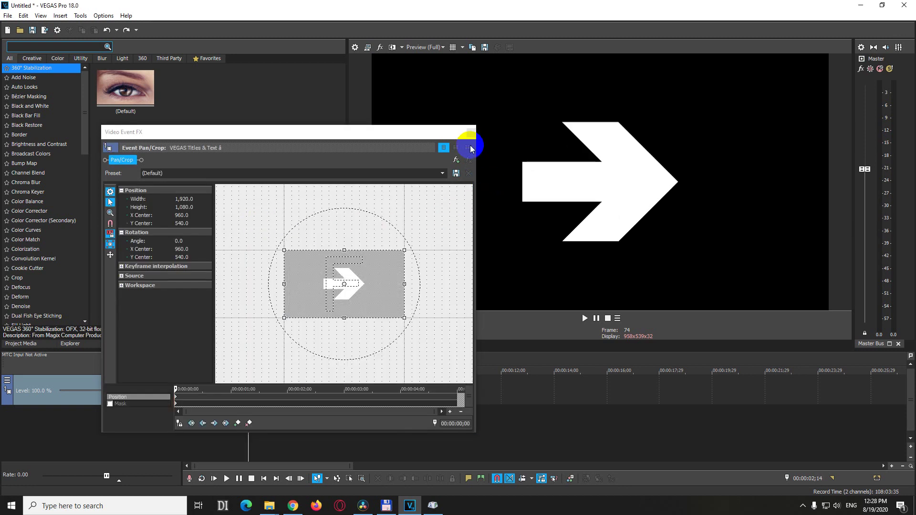
pyautogui.click(470, 132)
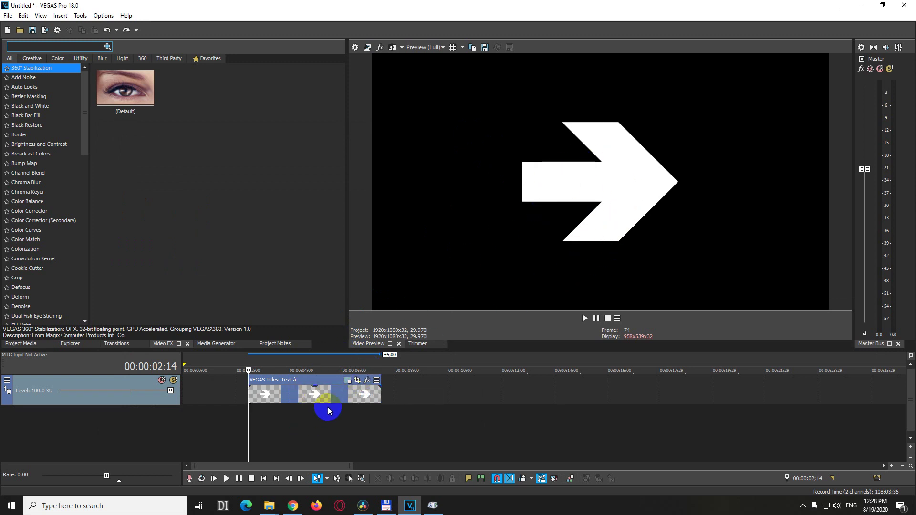
# Reopen the arrow event's generated media settings and bring Character Map to the front.
pyautogui.click(346, 382)
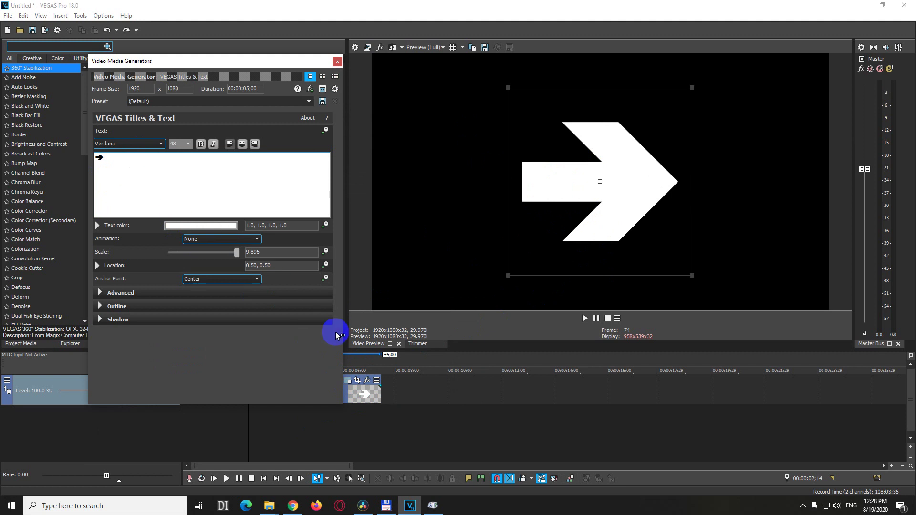
pyautogui.click(433, 506)
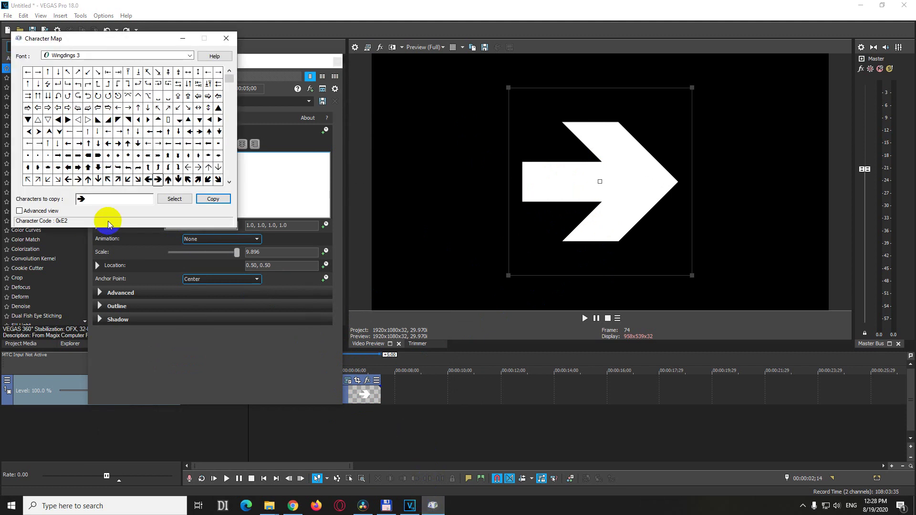
# Copy only the Wingdings 3 up-left diagonal arrow (0xD5), removing the old right arrow.
pyautogui.click(28, 181)
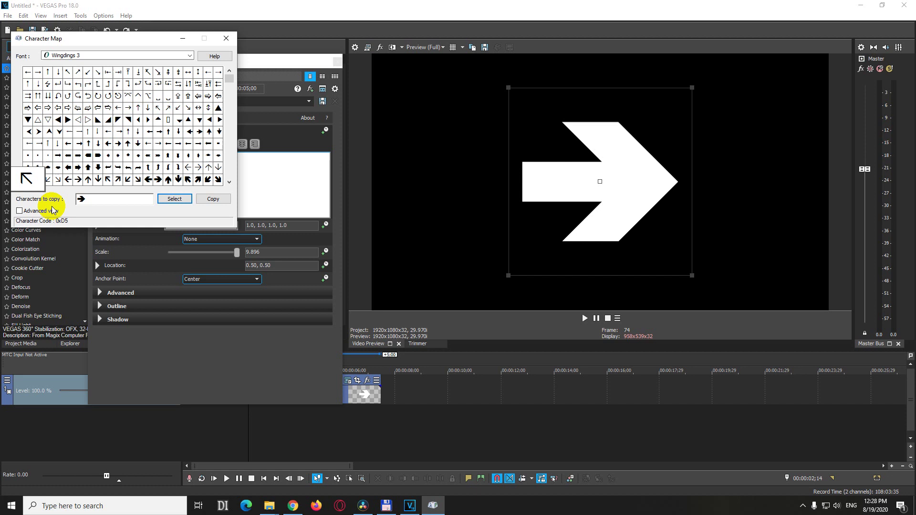
pyautogui.doubleClick(28, 181)
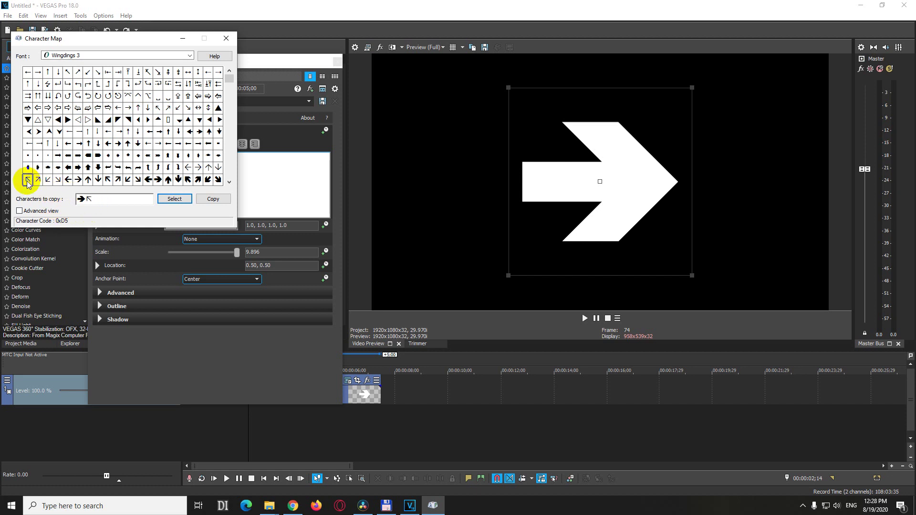
pyautogui.click(92, 199)
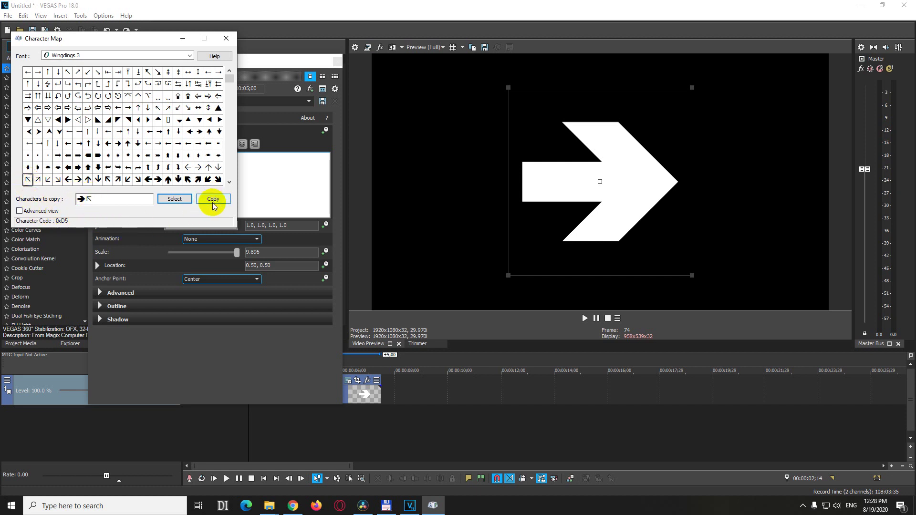
pyautogui.doubleClick(81, 199)
pyautogui.click(86, 198)
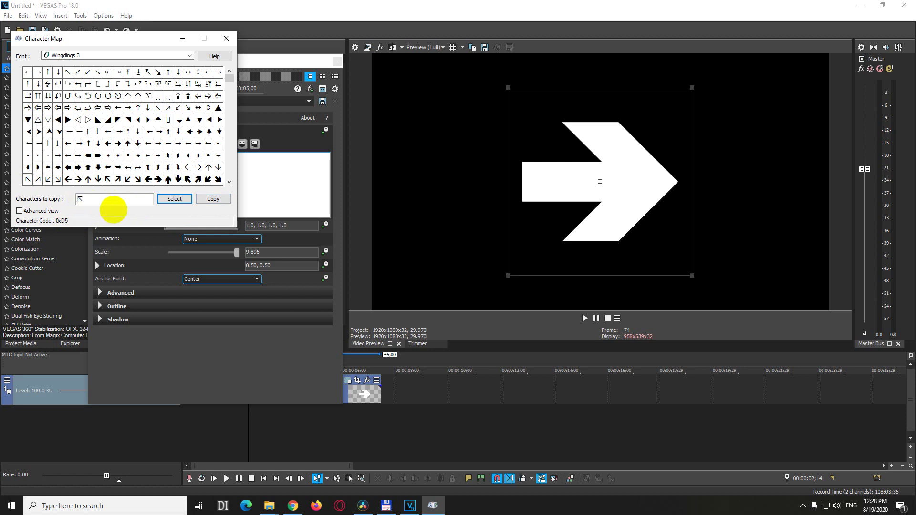
pyautogui.click(213, 200)
# Paste the up-left arrow over the right arrow in the title's Text box.
pyautogui.moveTo(286, 197); pyautogui.dragTo(109, 160)
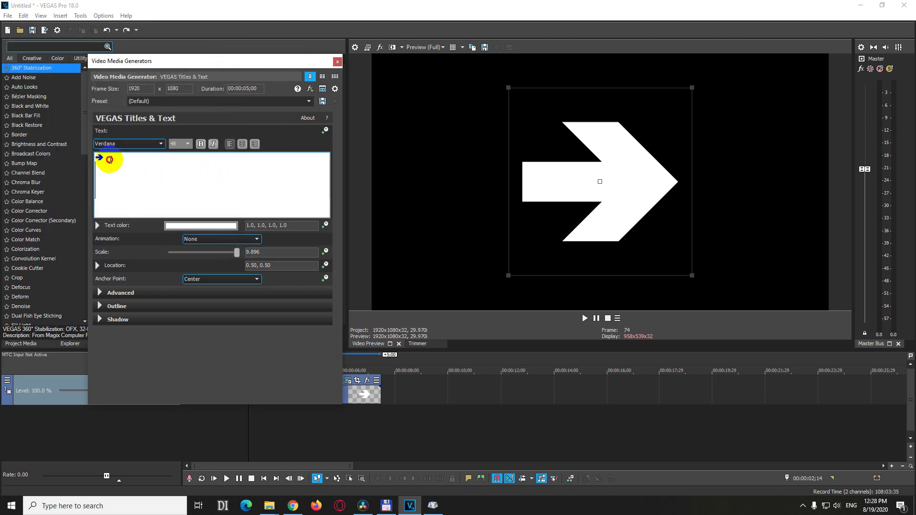
pyautogui.rightClick(100, 157)
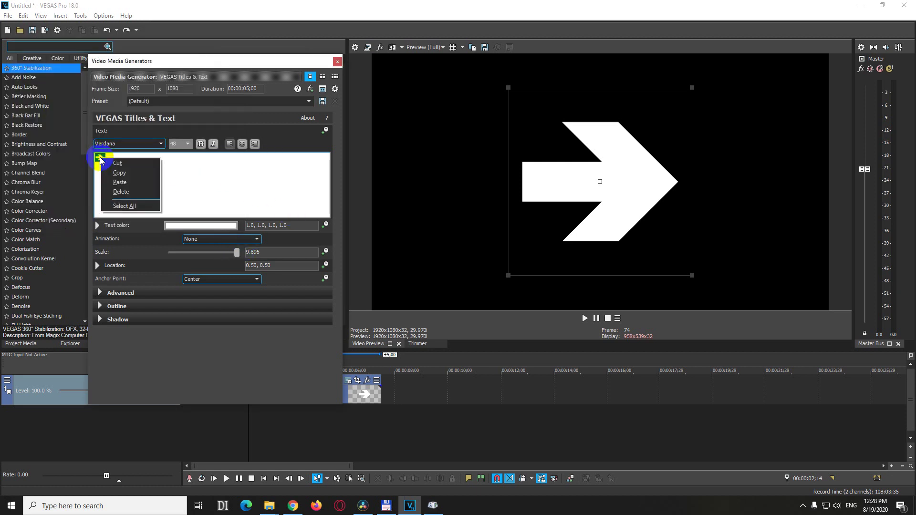
pyautogui.click(115, 182)
pyautogui.click(137, 194)
pyautogui.click(593, 166)
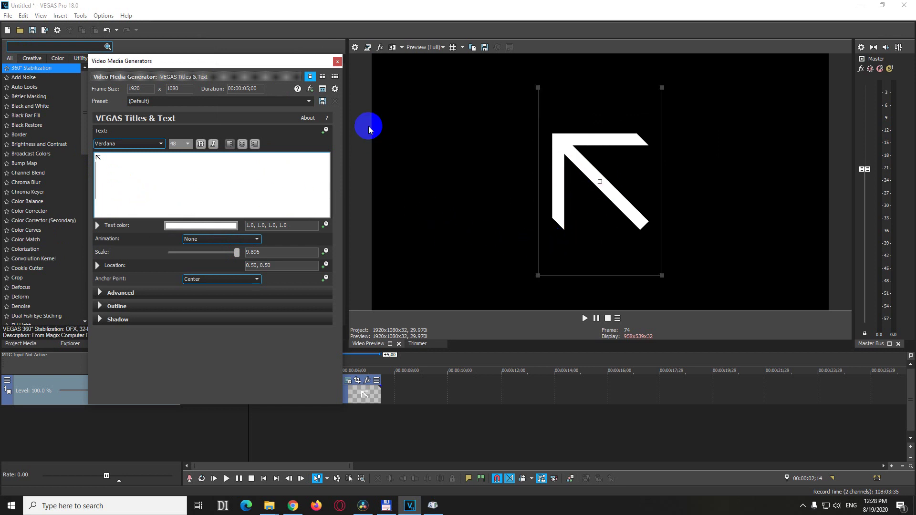
# Bring Character Map forward and switch its font from Wingdings 3 to Wingdings.
pyautogui.click(433, 505)
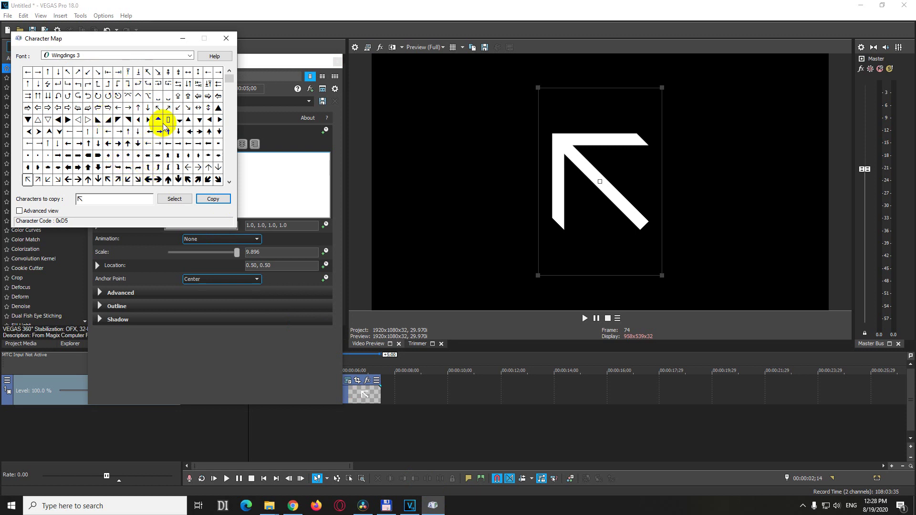
pyautogui.click(191, 56)
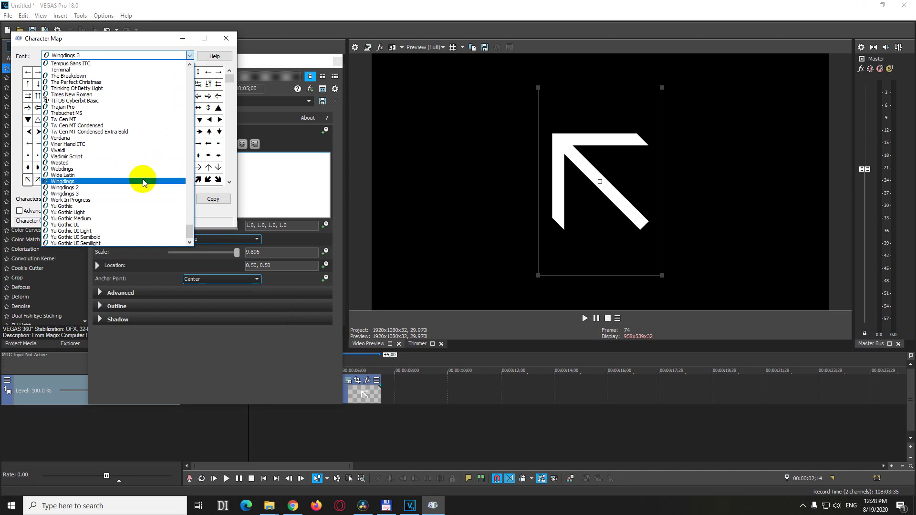
pyautogui.click(143, 182)
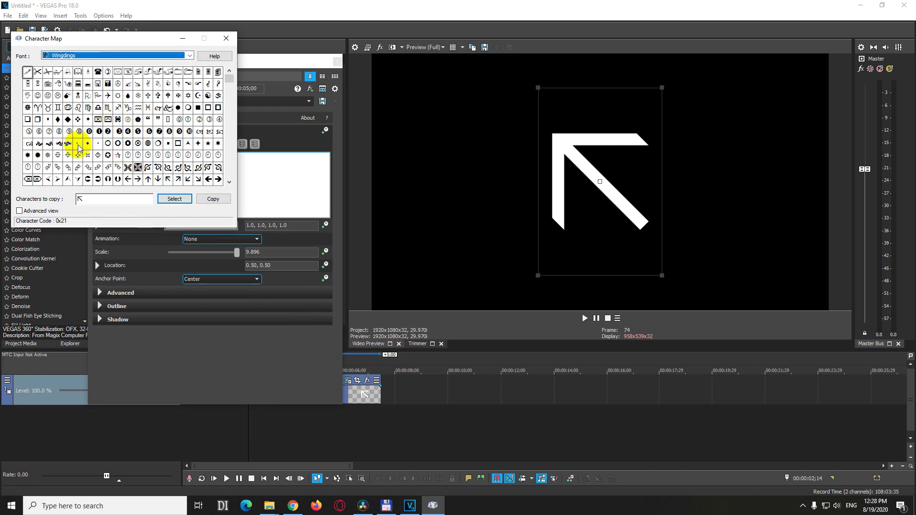